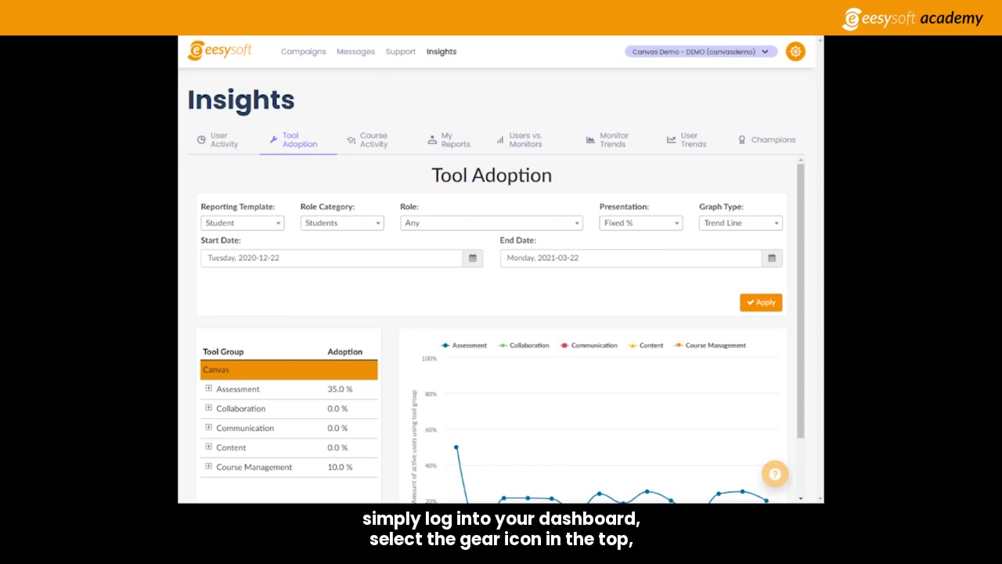
- Open the Activity Monitors overview and look through the list of monitors tracking activity
{"action": "left_click", "coordinate": [796, 52]}
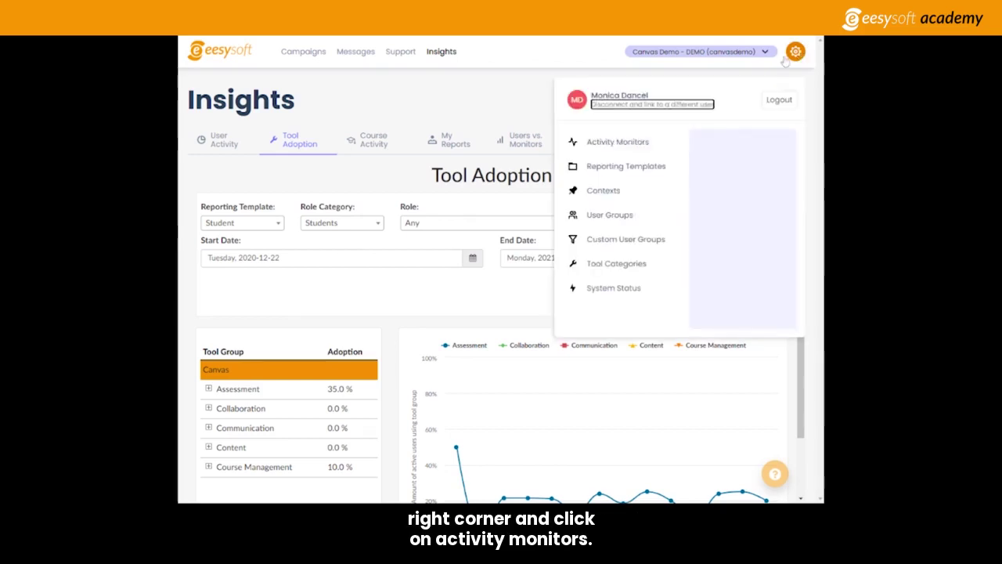
{"action": "left_click", "coordinate": [600, 143]}
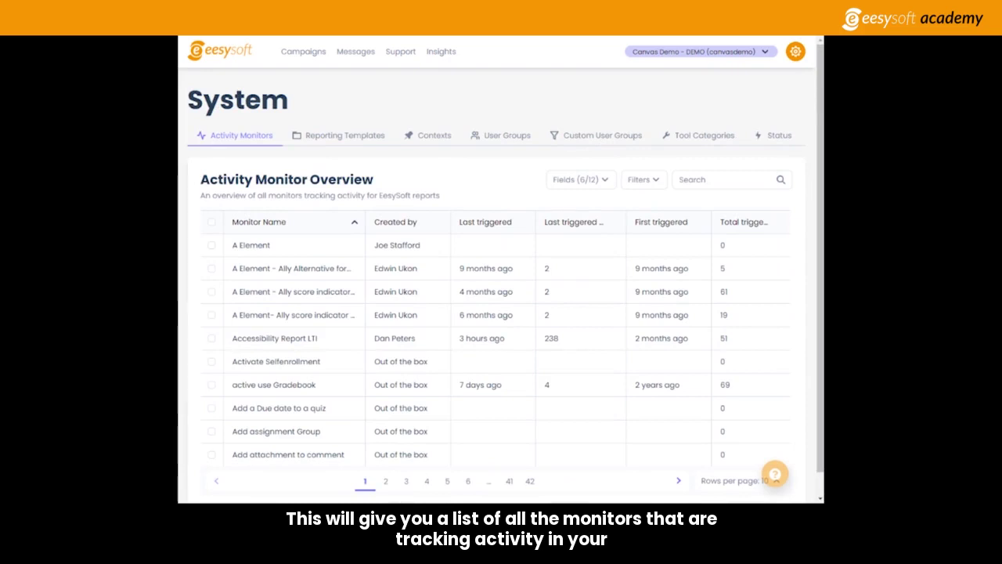
{"action": "scroll", "coordinate": [521, 302], "scroll_direction": "down", "scroll_amount": 1}
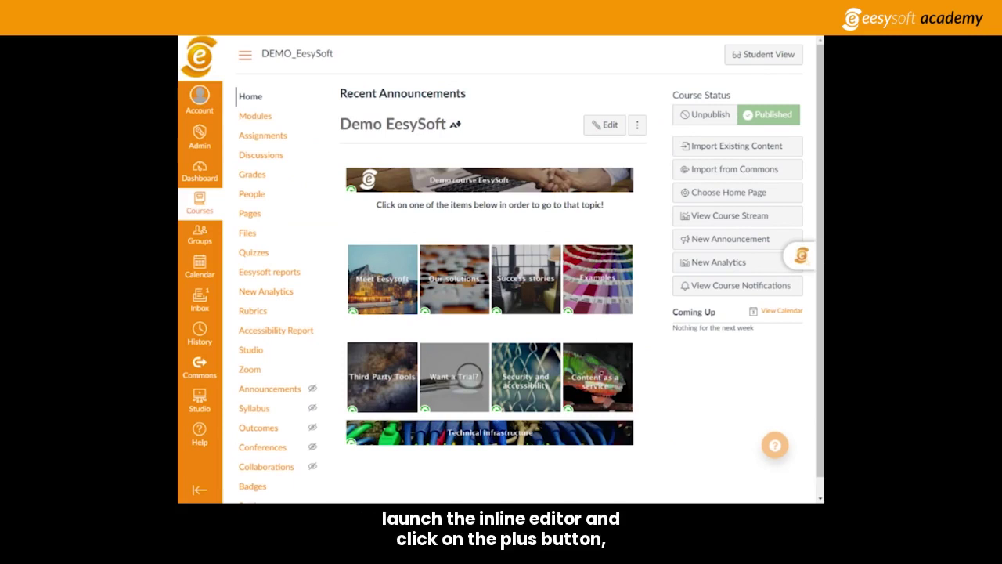
- In the DEMO_EesySoft Canvas course, launch the EesySoft inline editor and start a new monitor on the Collaborations course menu item
{"action": "mouse_move", "coordinate": [802, 268]}
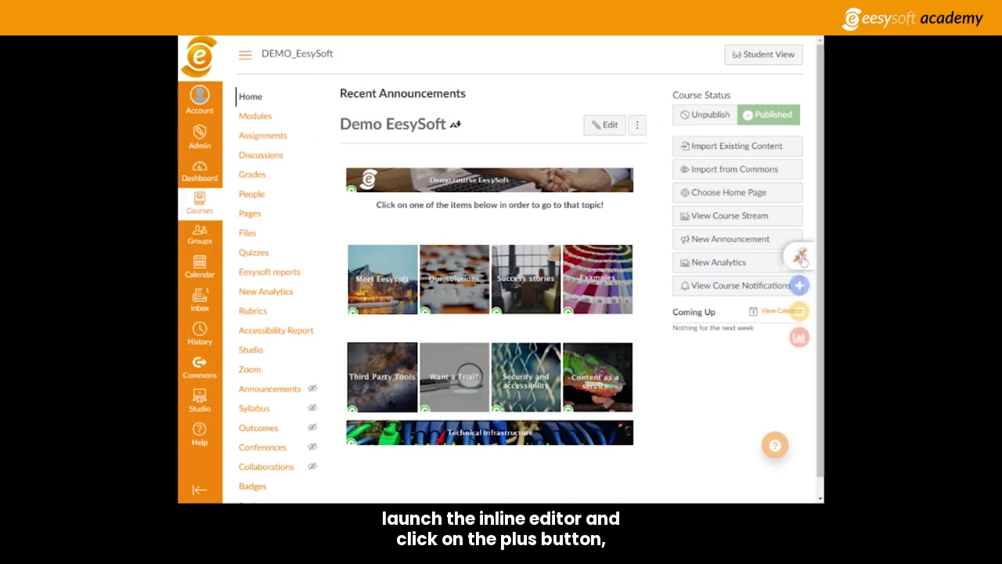
{"action": "left_click", "coordinate": [805, 286]}
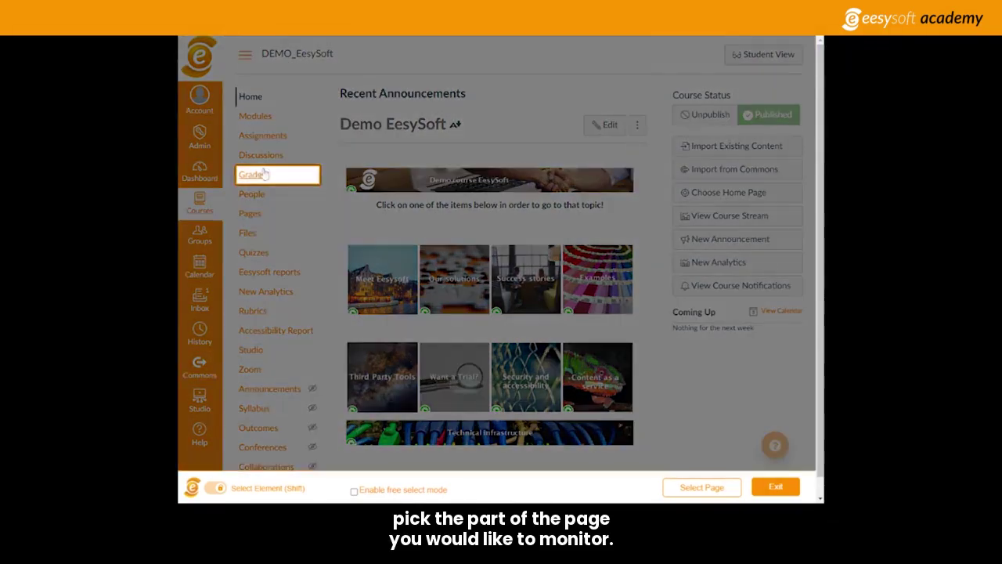
{"action": "scroll", "coordinate": [256, 429], "scroll_direction": "down", "scroll_amount": 1}
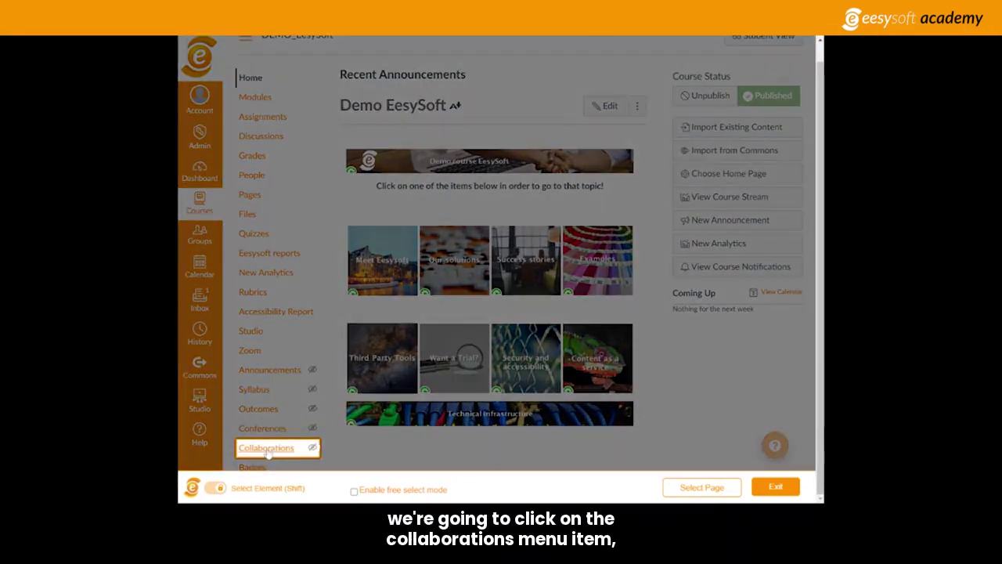
{"action": "left_click", "coordinate": [267, 451]}
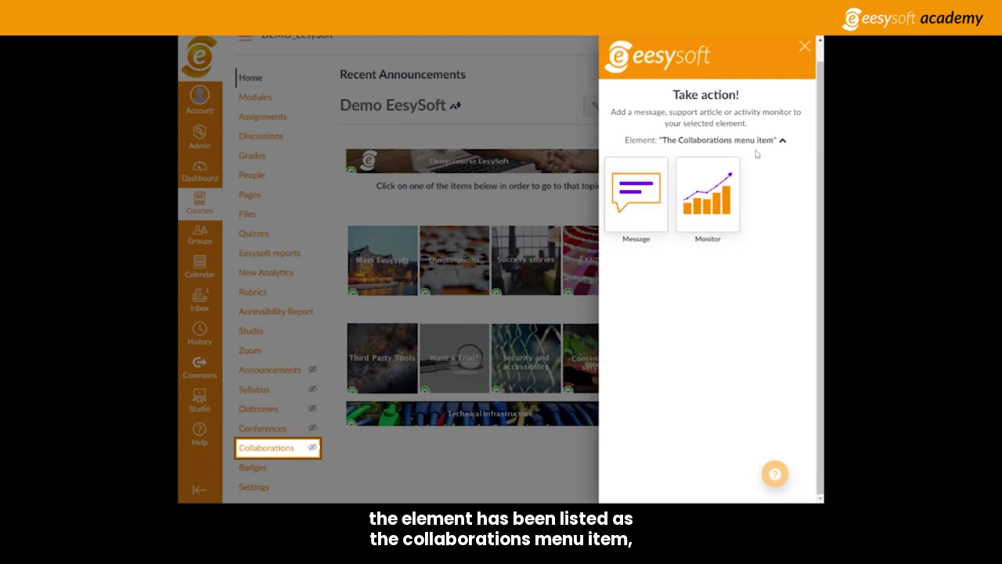
{"action": "left_click", "coordinate": [716, 213]}
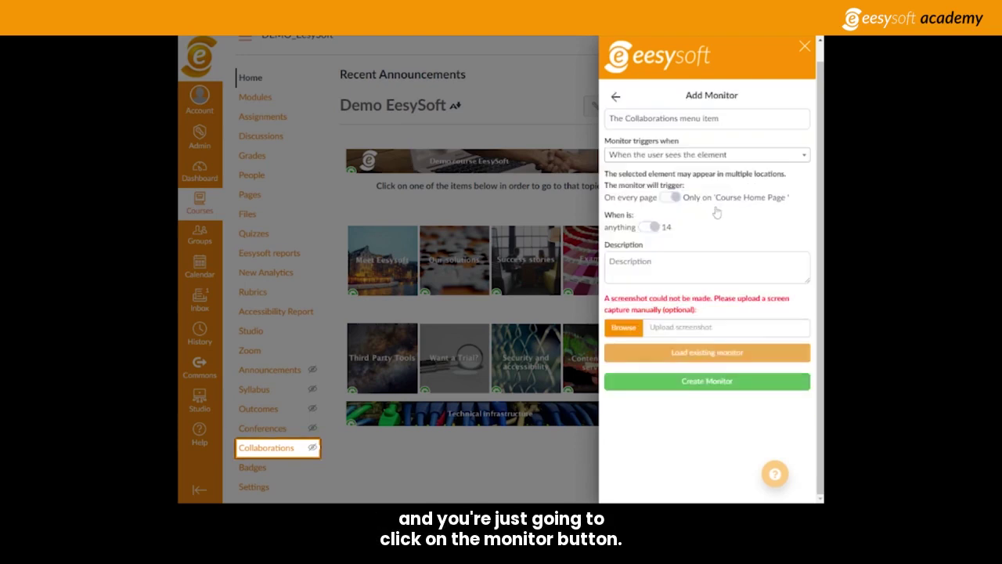
- Title the monitor "Collaborations menu item" and have it trigger when the user interacts with the element, on every page
{"action": "double_click", "coordinate": [616, 118]}
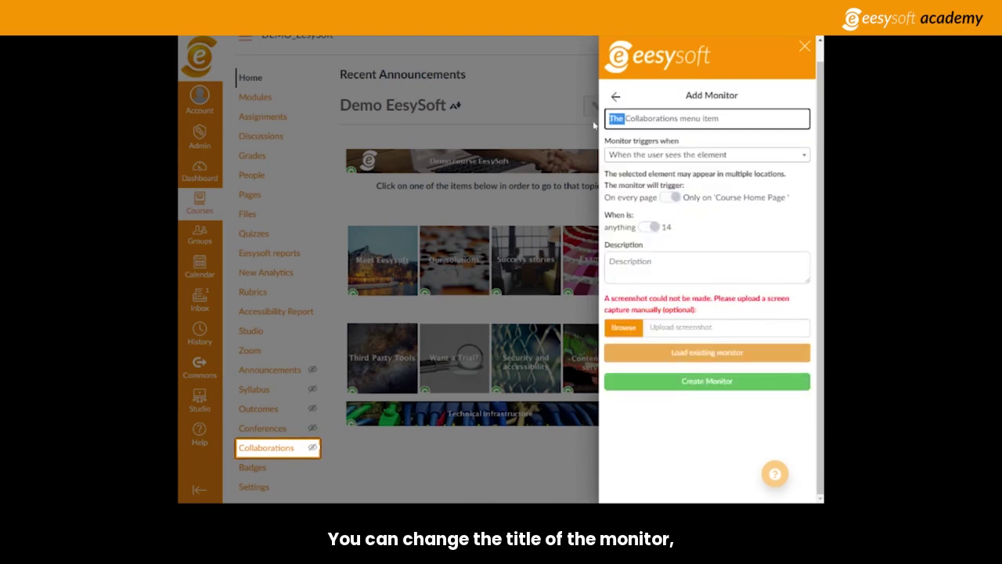
{"action": "key", "text": "BackSpace"}
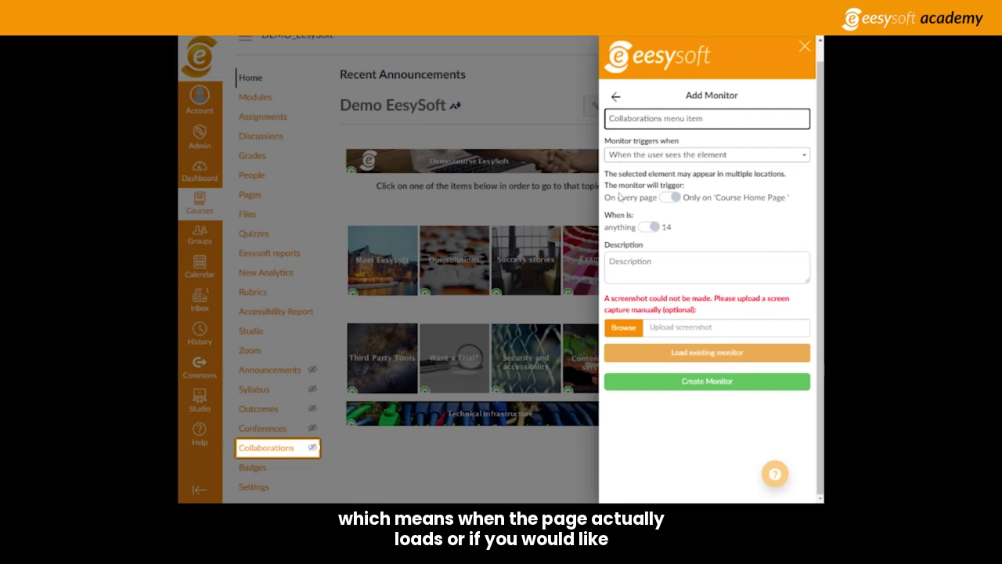
{"action": "left_click", "coordinate": [711, 157]}
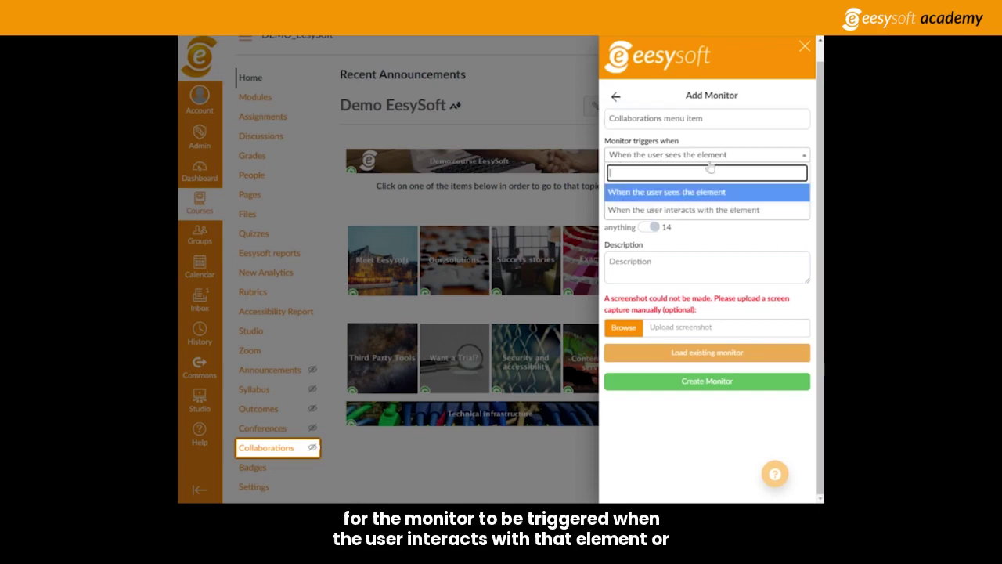
{"action": "left_click", "coordinate": [705, 211]}
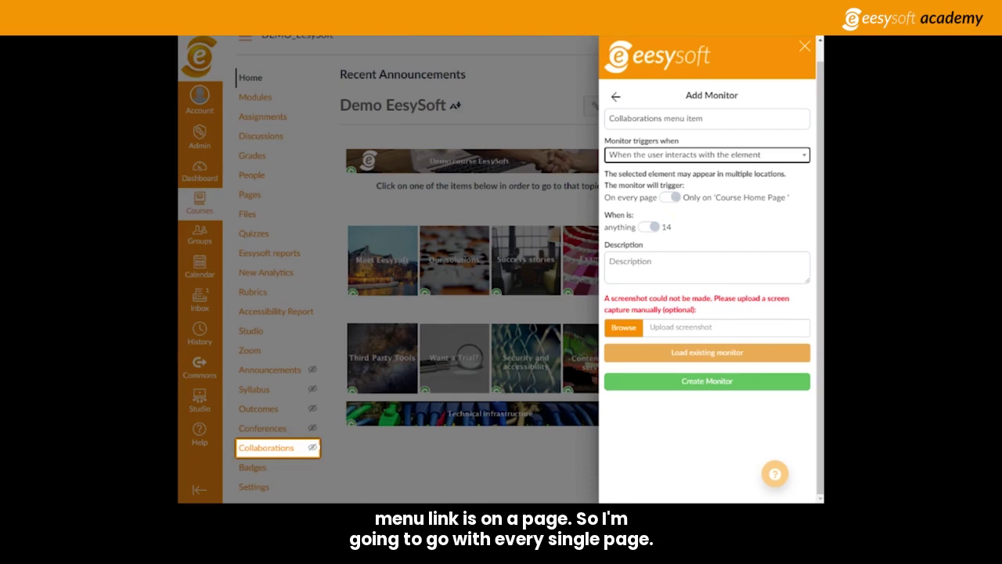
{"action": "left_click", "coordinate": [670, 196]}
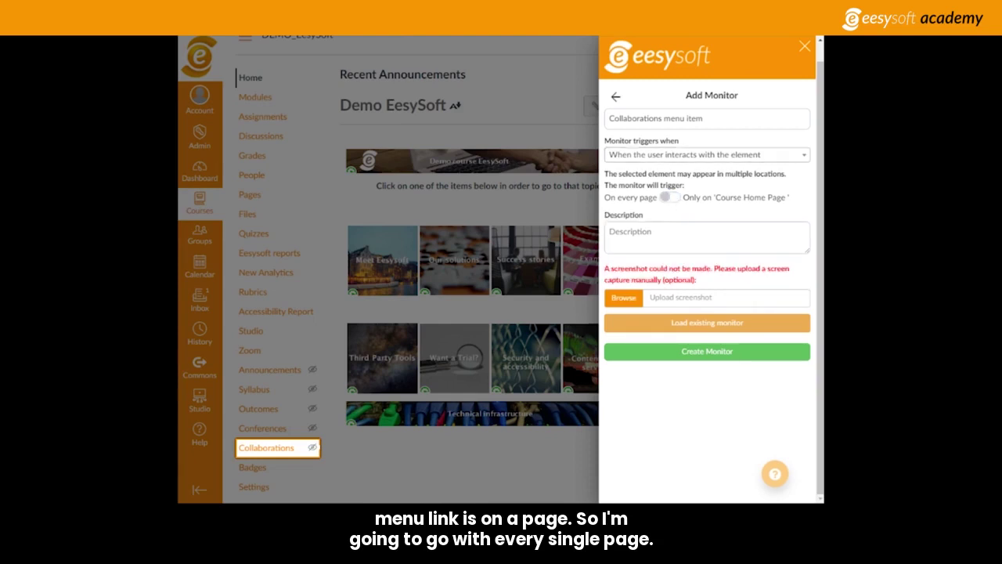
- Add the description "Triggers when user clicks on the Collaborations menu item" and create the monitor, leaving the inline editor
{"action": "left_click", "coordinate": [707, 237]}
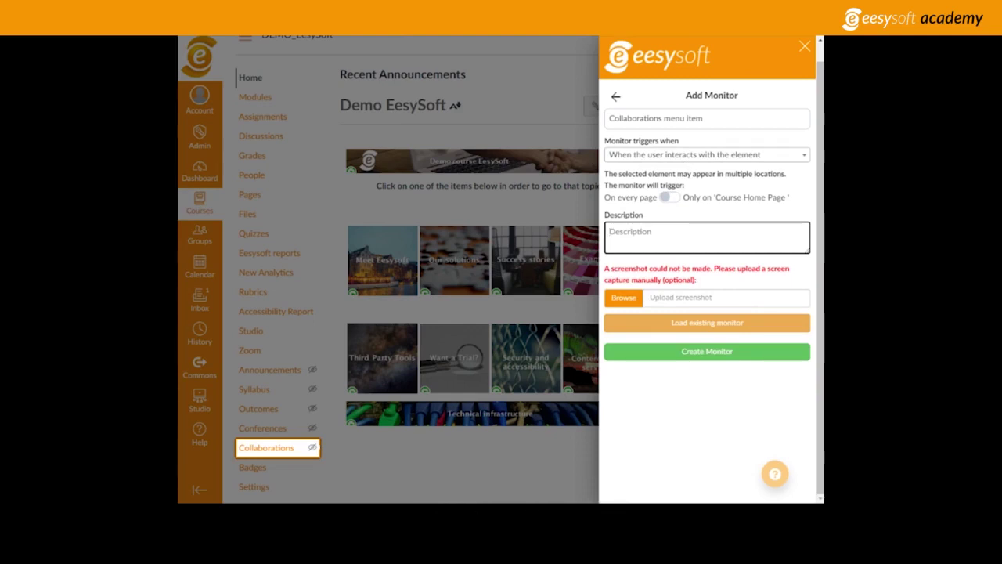
{"action": "type", "text": "Triggers when user clicks on t"}
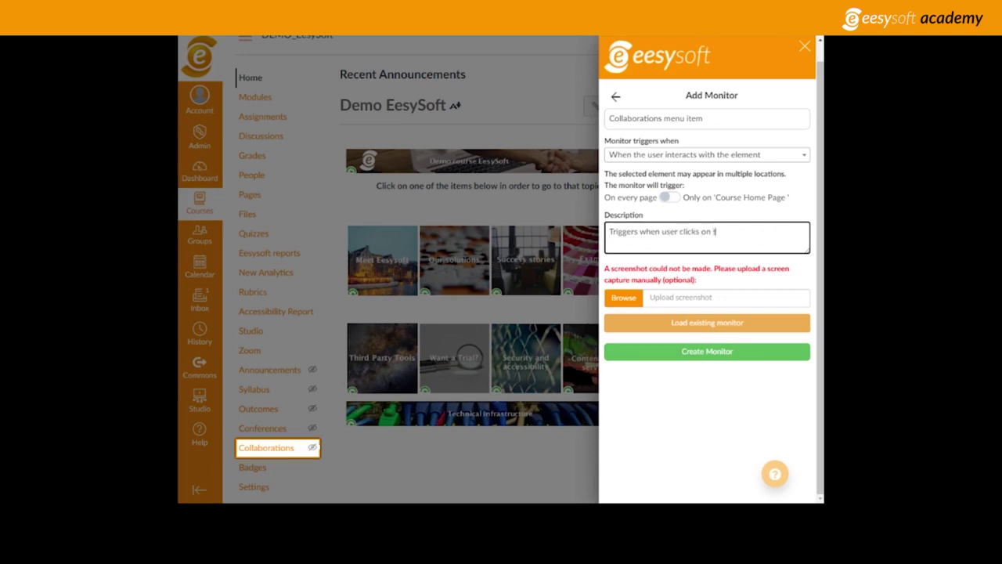
{"action": "type", "text": "he Collaborations menu item"}
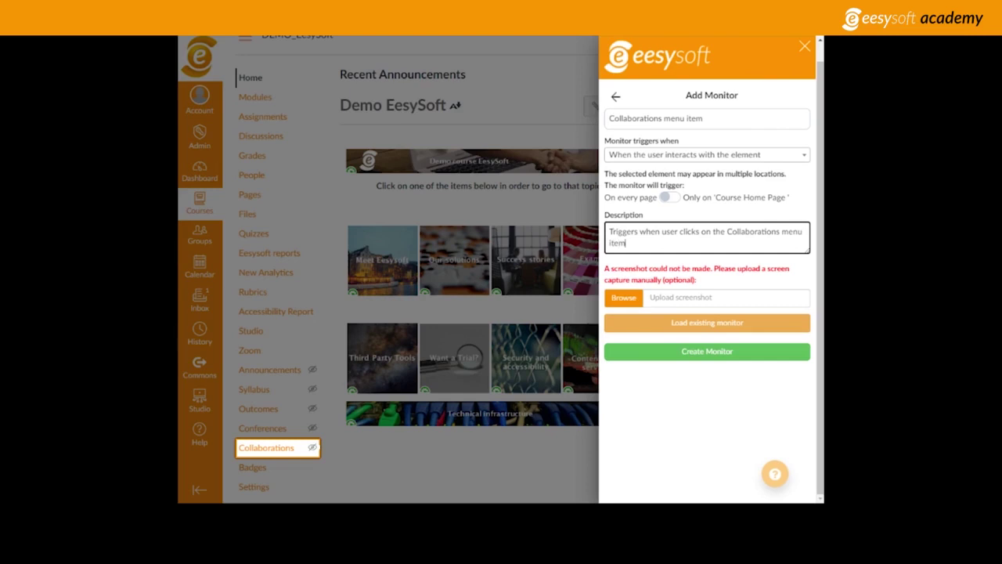
{"action": "left_click", "coordinate": [711, 353]}
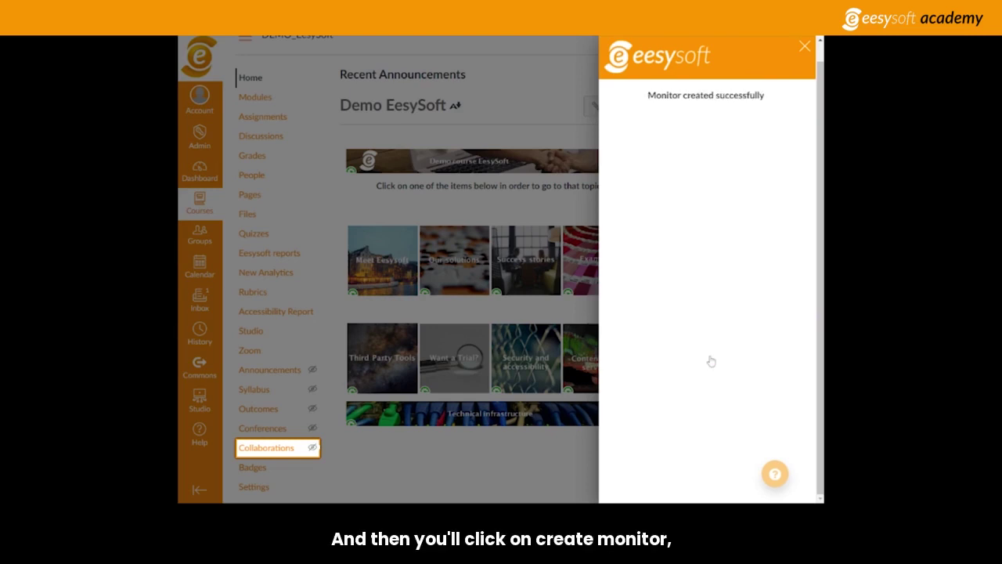
{"action": "left_click", "coordinate": [804, 46]}
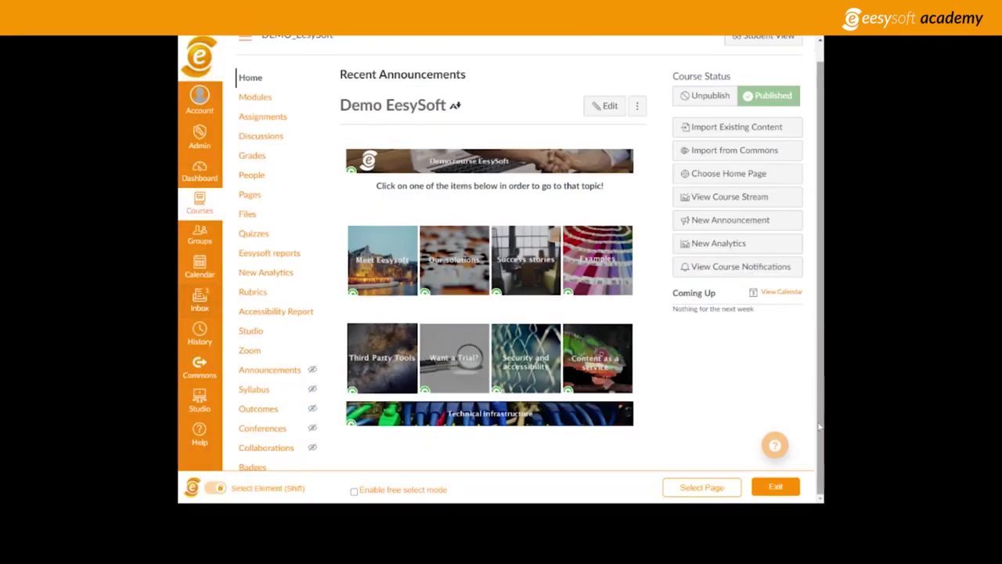
{"action": "left_click", "coordinate": [775, 487]}
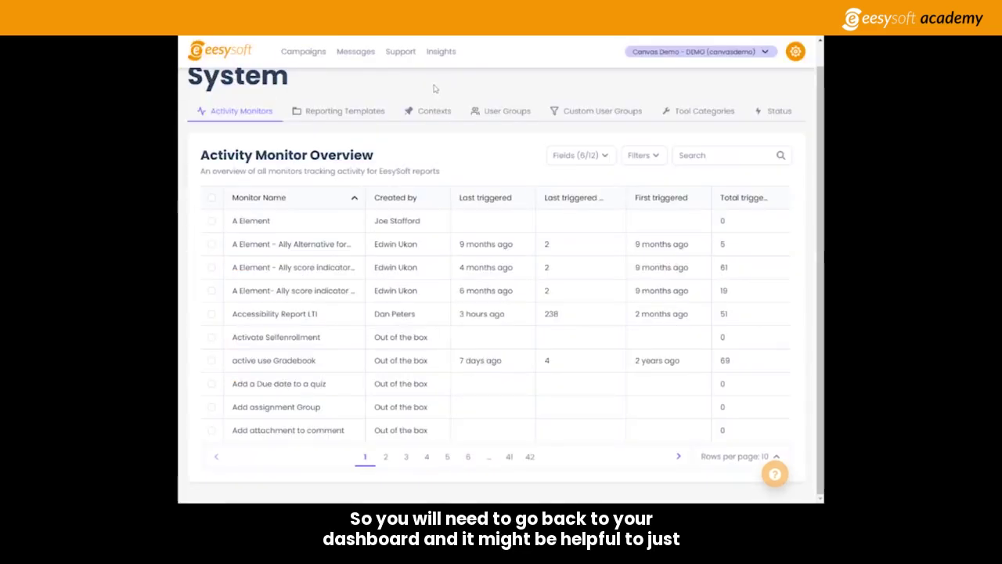
- In the EesySoft dashboard, reload the Activity Monitor Overview and search it for "Collaborations" to find the new monitor
{"action": "key", "text": "F5"}
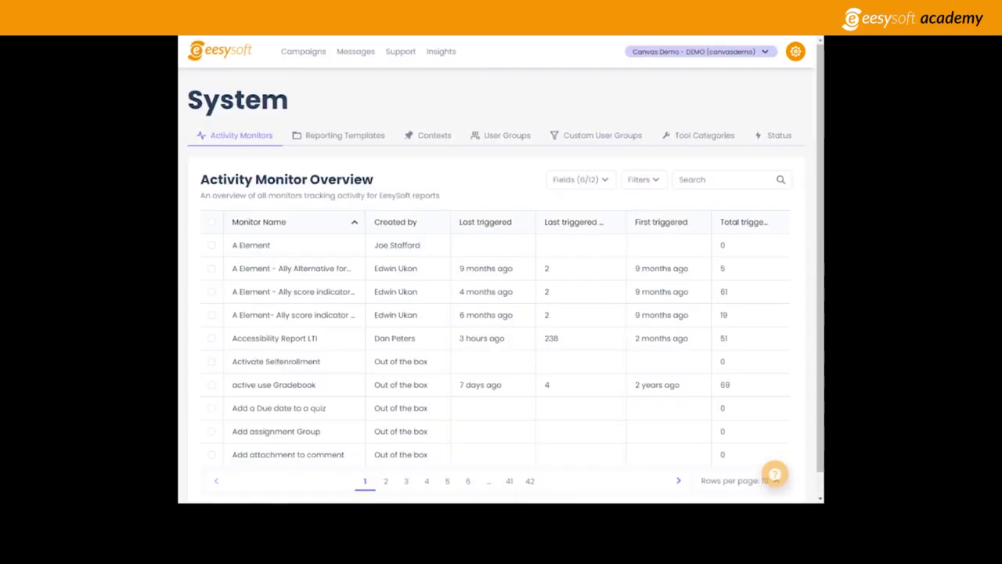
{"action": "left_click", "coordinate": [796, 54]}
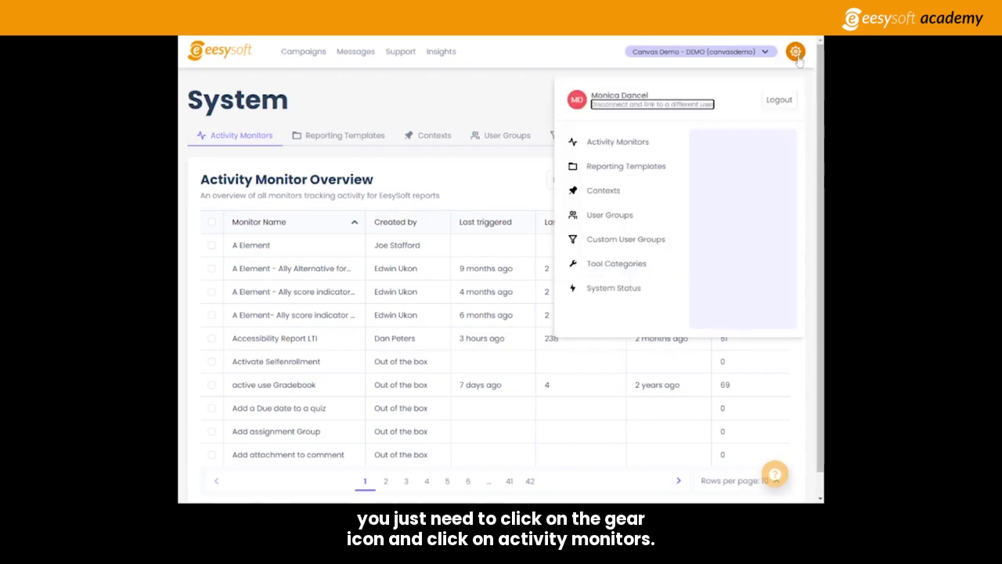
{"action": "left_click", "coordinate": [603, 148]}
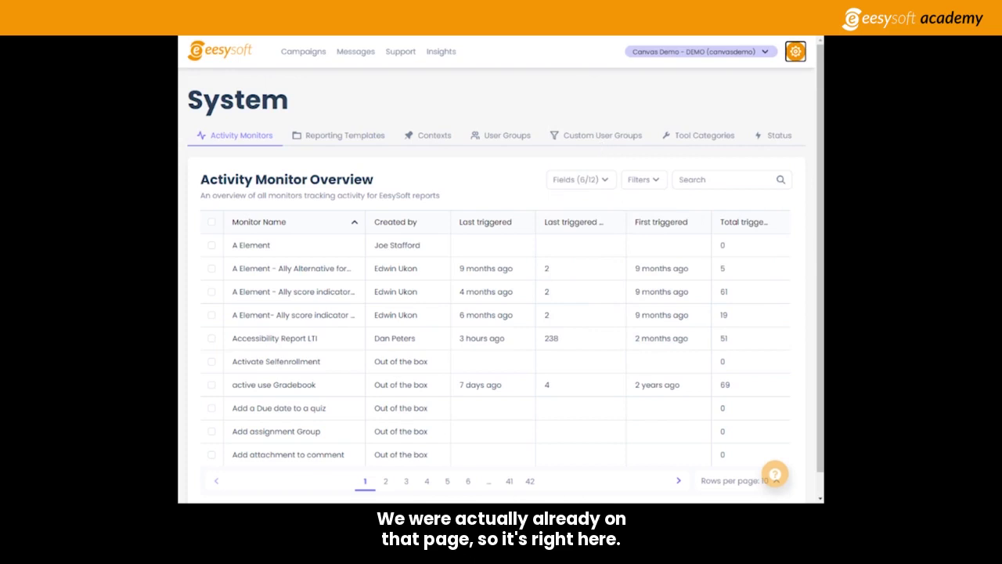
{"action": "left_click", "coordinate": [679, 181]}
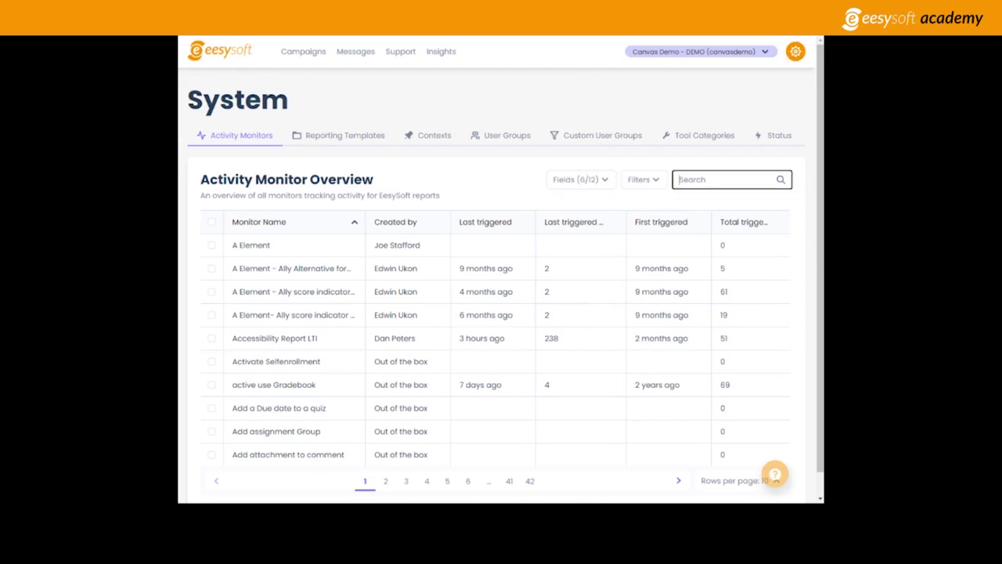
{"action": "type", "text": "Col"}
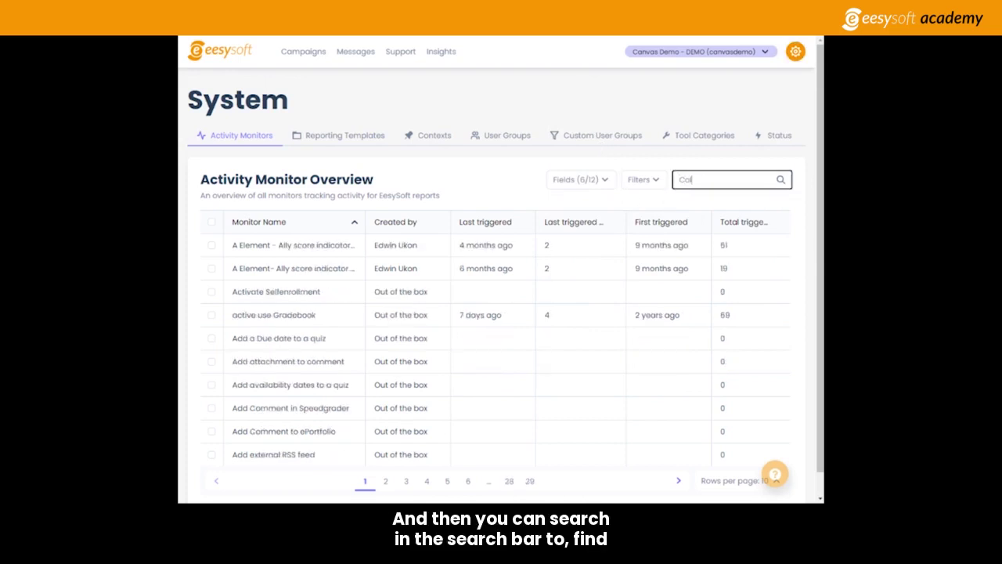
{"action": "type", "text": "lab"}
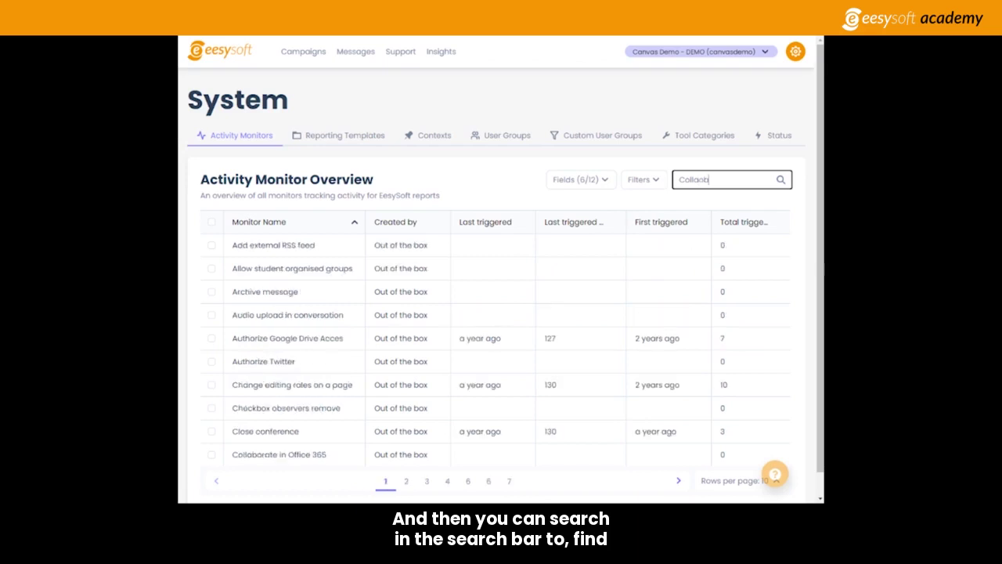
{"action": "type", "text": "orations"}
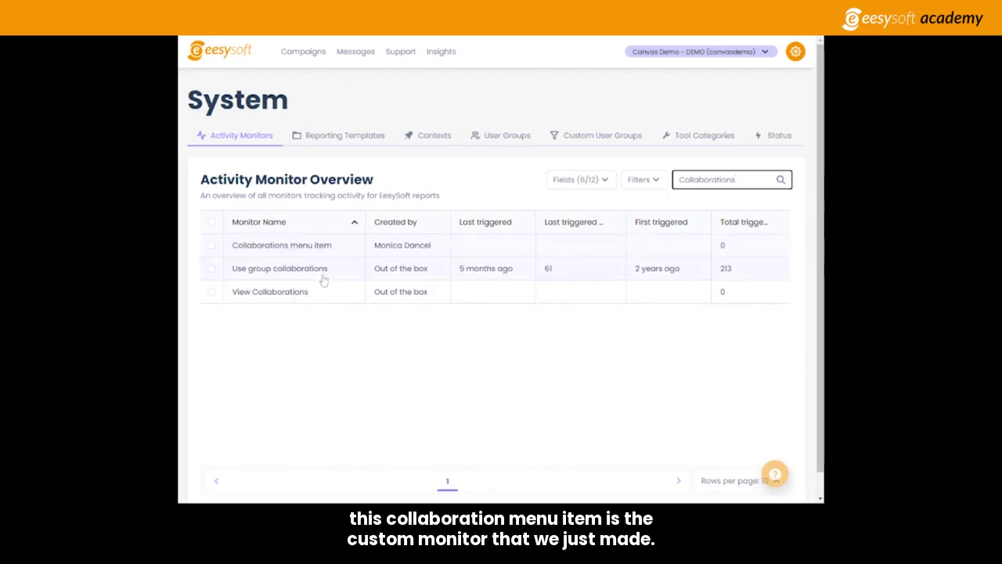
{"action": "scroll", "coordinate": [324, 280], "scroll_direction": "down", "scroll_amount": 1}
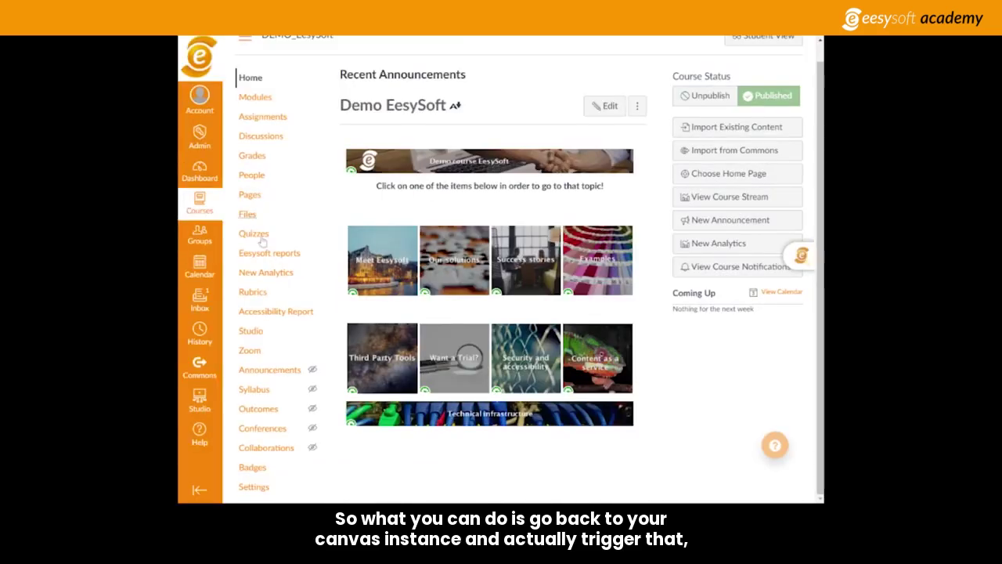
- Back in the Canvas course, trigger the new monitor by opening the Collaborations page, and reload that page
{"action": "left_click", "coordinate": [267, 449]}
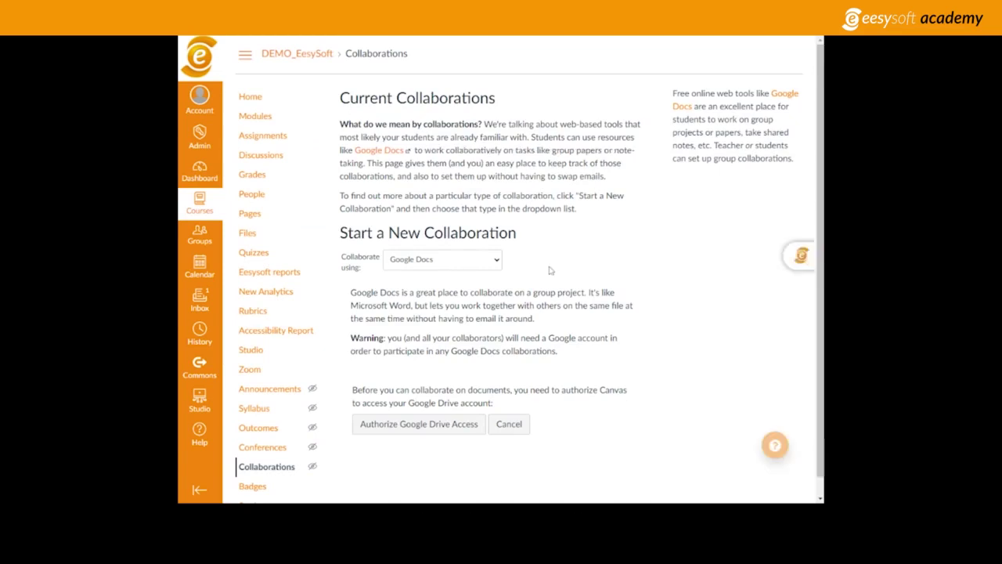
{"action": "scroll", "coordinate": [626, 326], "scroll_direction": "down", "scroll_amount": 1}
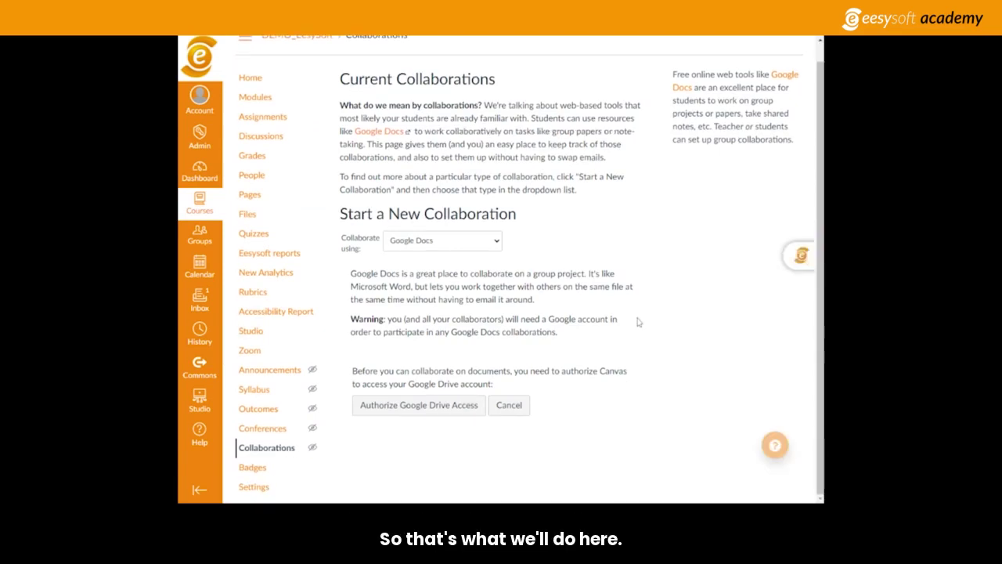
{"action": "scroll", "coordinate": [643, 310], "scroll_direction": "up", "scroll_amount": 1}
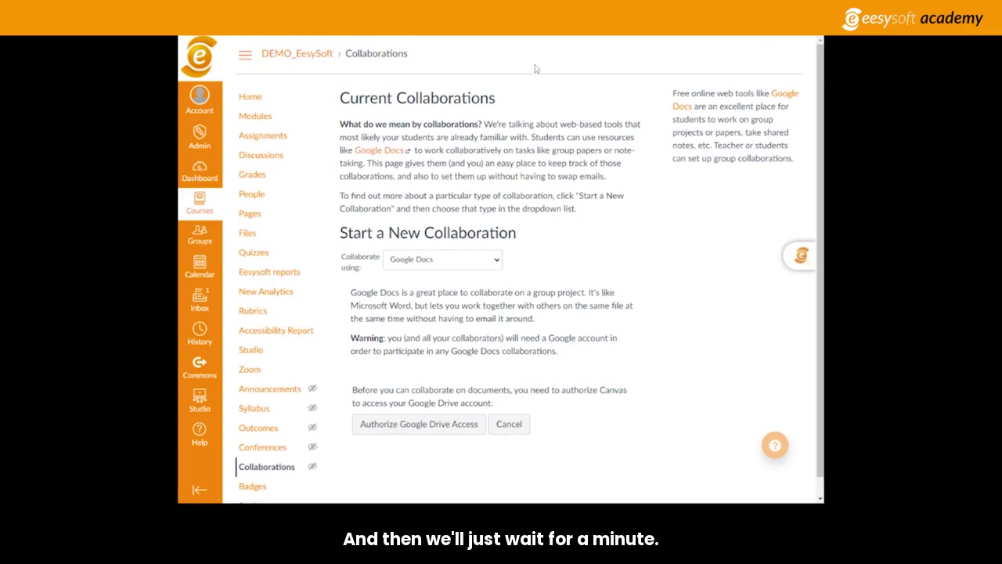
{"action": "key", "text": "F5"}
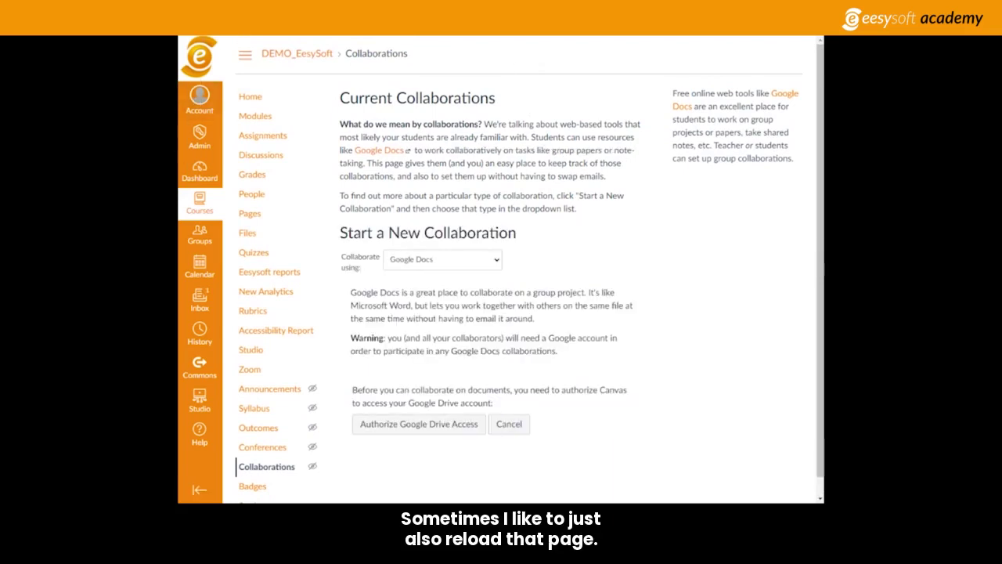
- Return to the EesySoft dashboard, refresh the activity monitor list and search for "Collaborations" again to check the monitor's trigger data
{"action": "key", "text": "ctrl+Tab"}
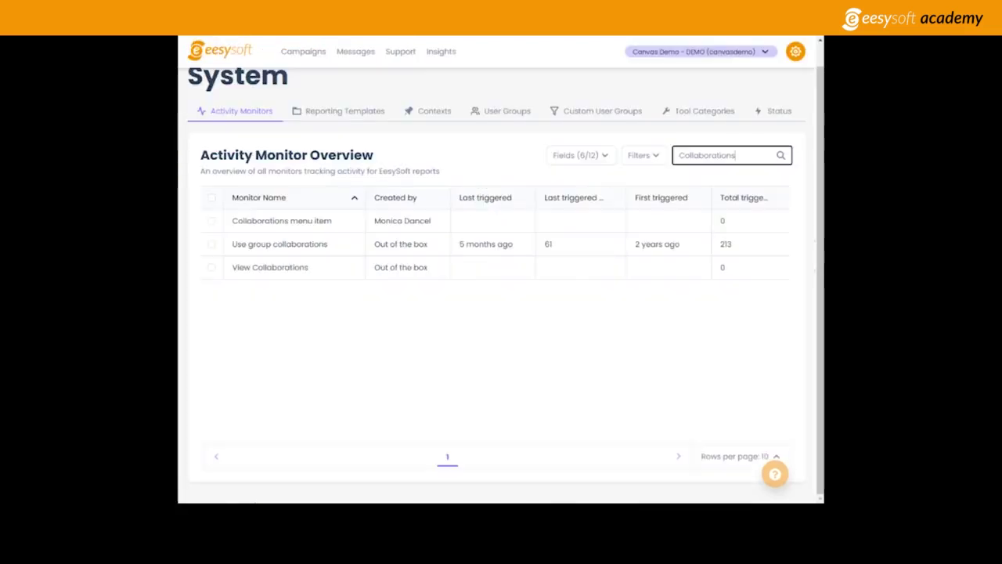
{"action": "left_click", "coordinate": [404, 341]}
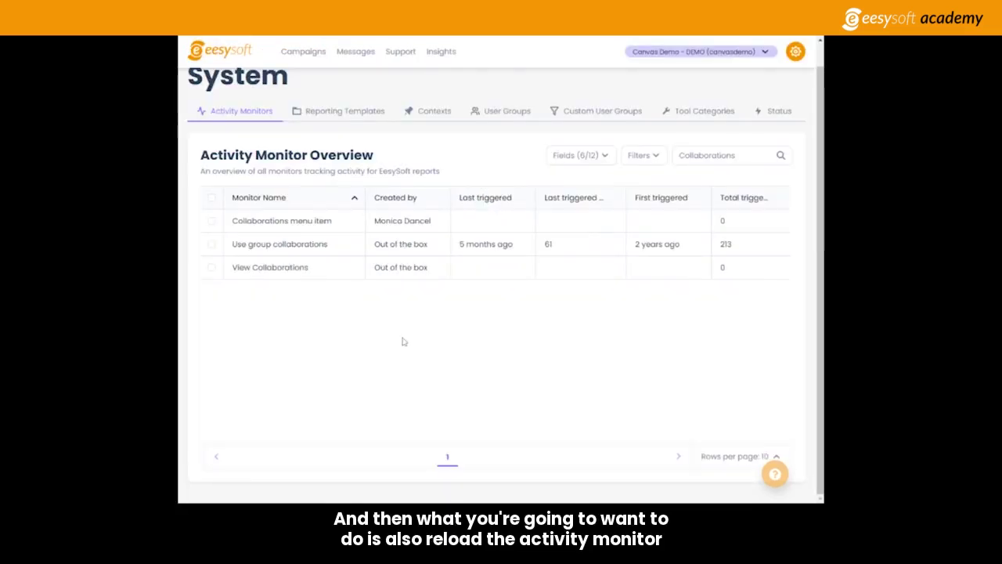
{"action": "key", "text": "F5"}
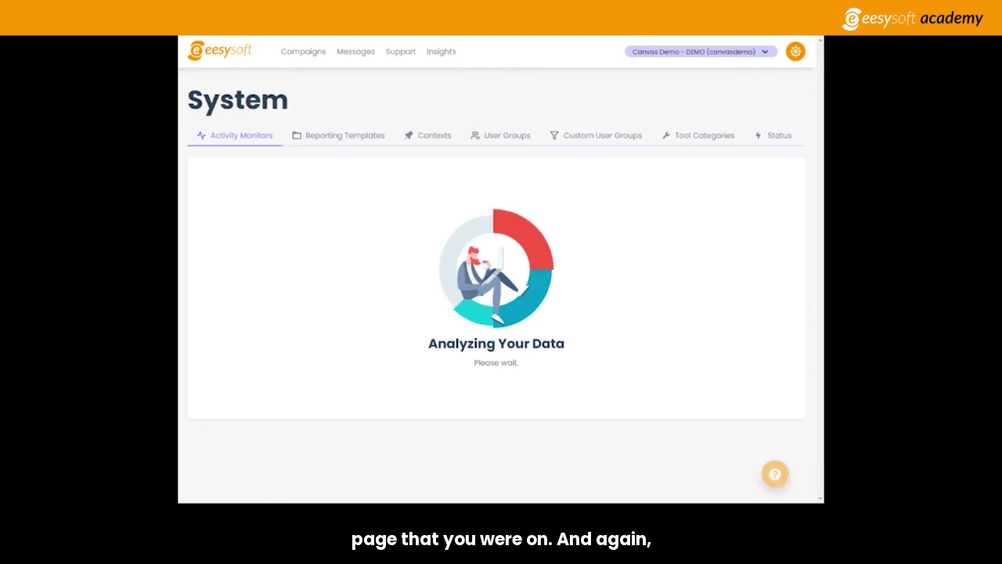
{"action": "left_click", "coordinate": [719, 180]}
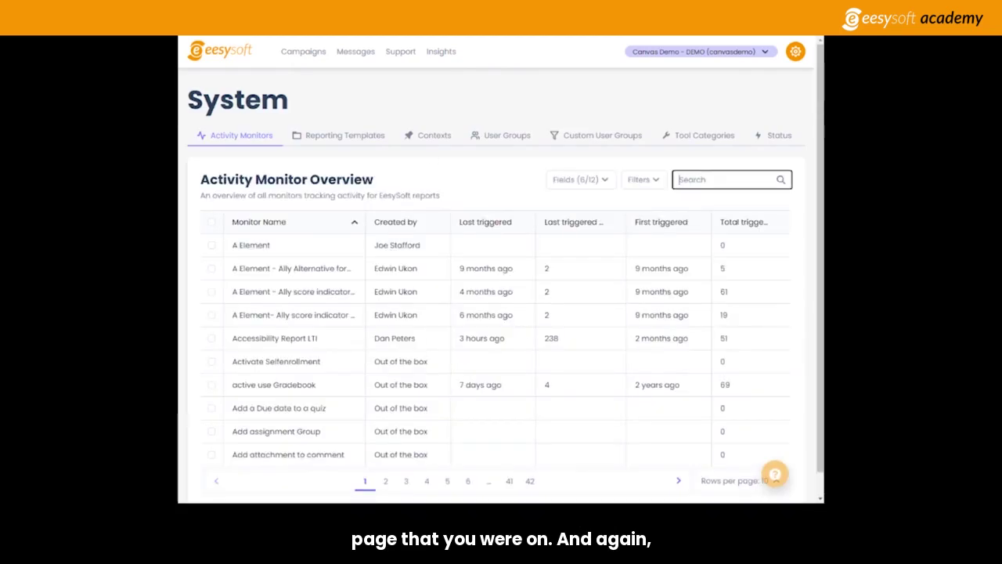
{"action": "type", "text": "Coll"}
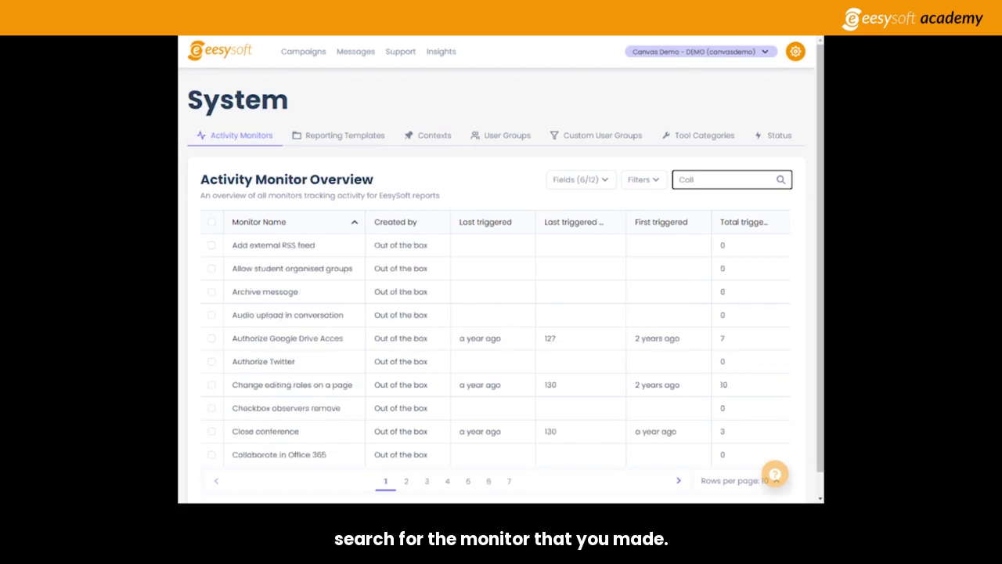
{"action": "type", "text": "aborations"}
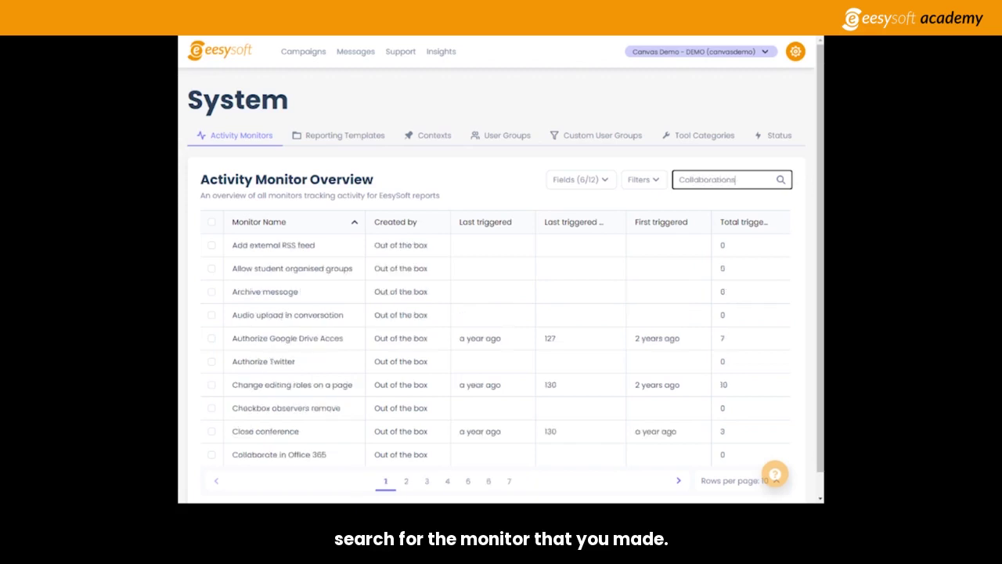